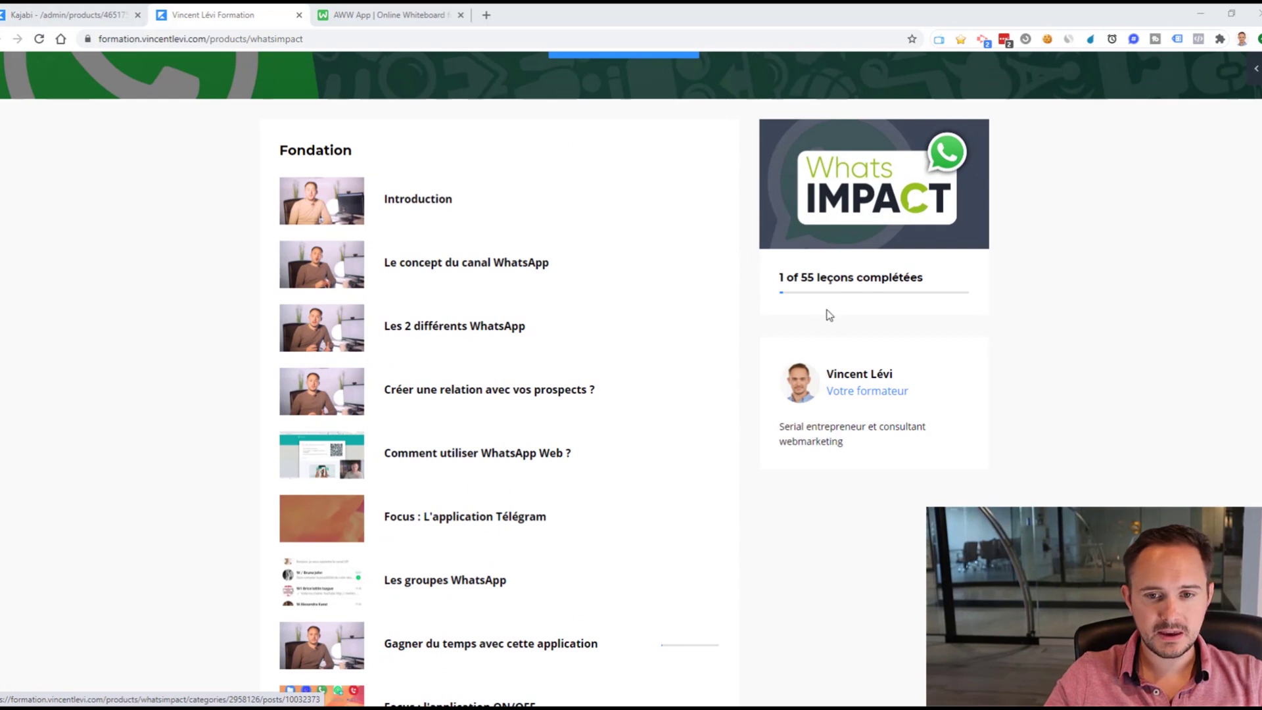
Look through the WhatsImpact course's module list, from Fondation down to Votre canal WhatsApp.
scroll(681, 234, "up", 4)
scroll(524, 271, "down", 7)
scroll(437, 464, "down", 14)
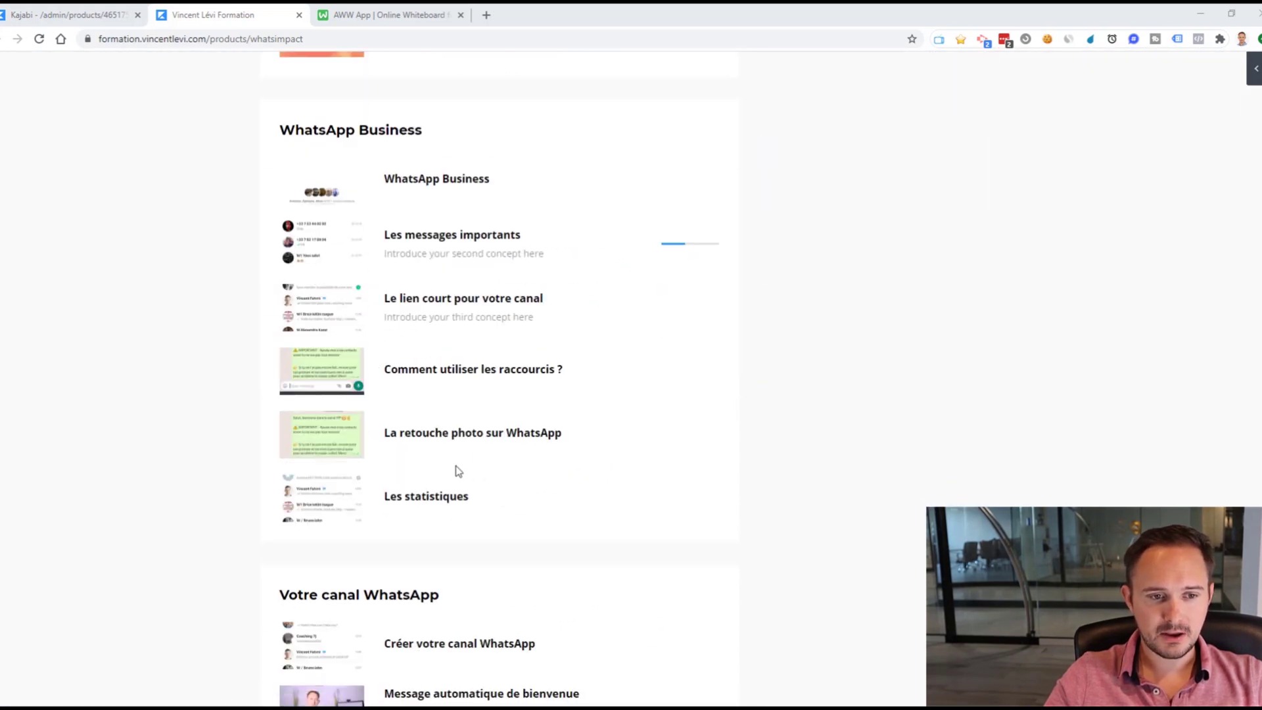
scroll(504, 493, "up", 20)
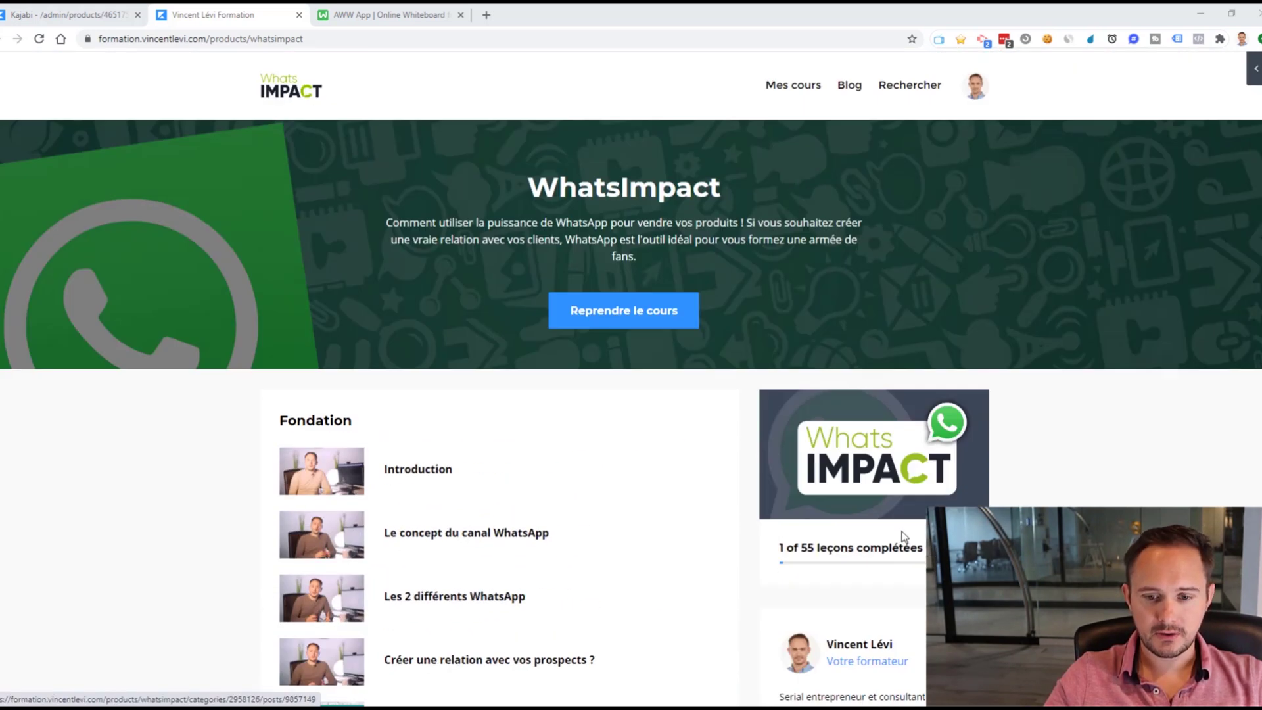
Open the Introduction lesson of the Fondation module and look over its comments, video and lesson list.
left_click(432, 476)
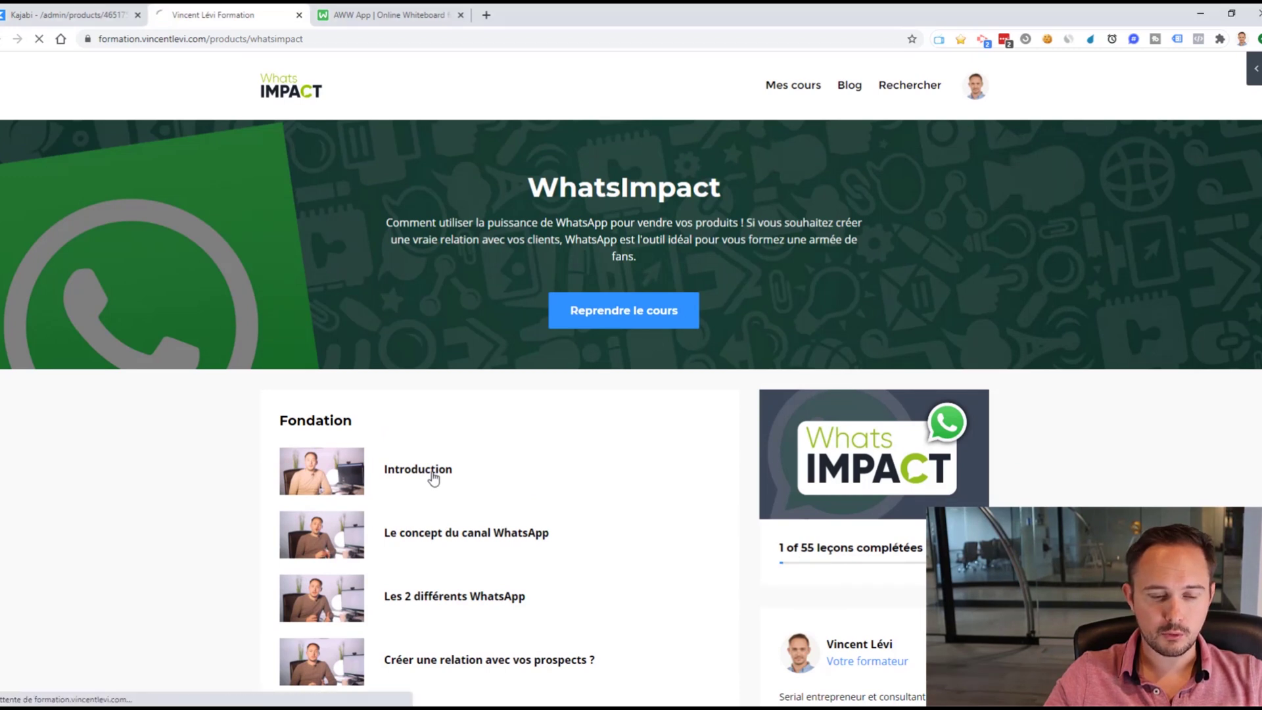
scroll(487, 456, "down", 5)
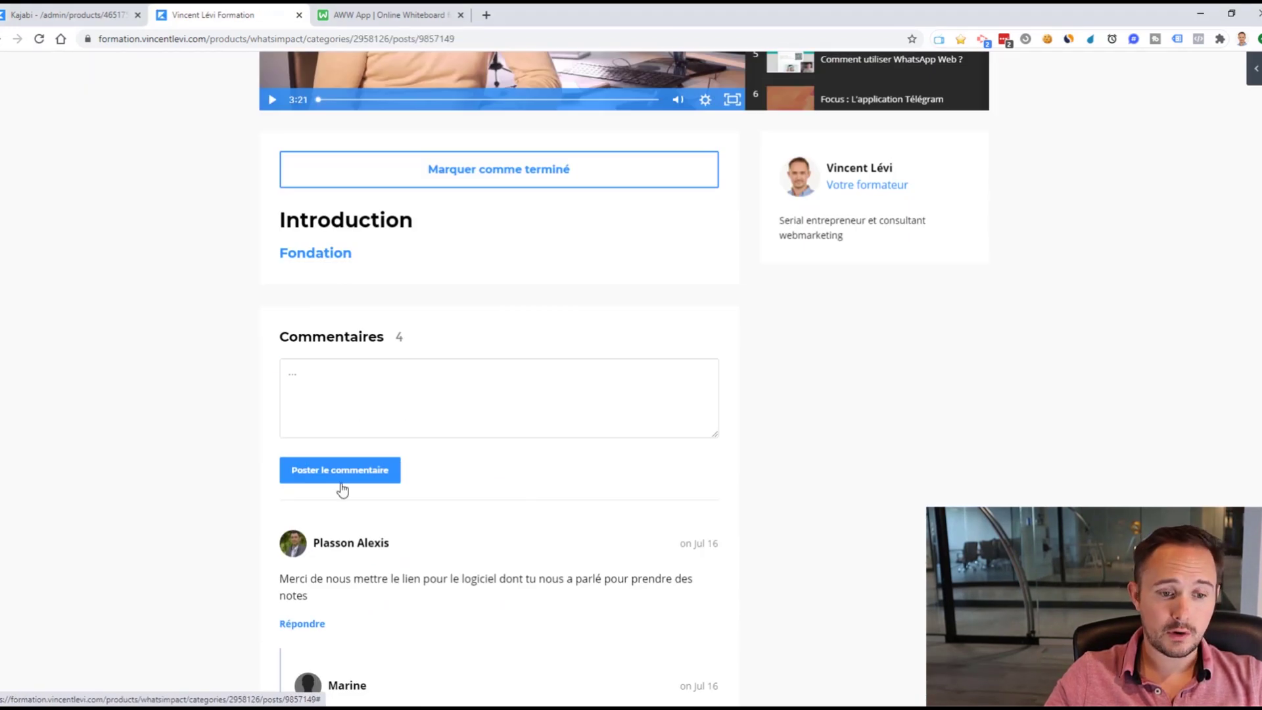
scroll(328, 592, "down", 2)
scroll(320, 609, "up", 5)
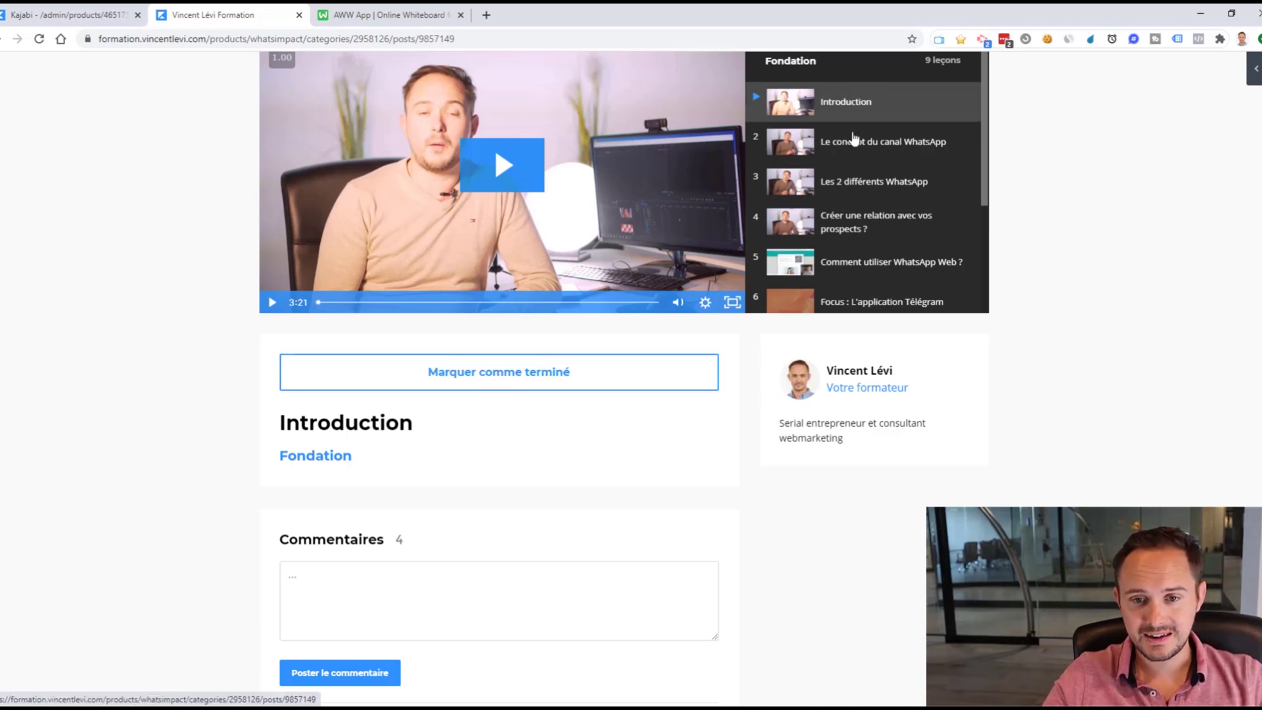
scroll(847, 411, "up", 2)
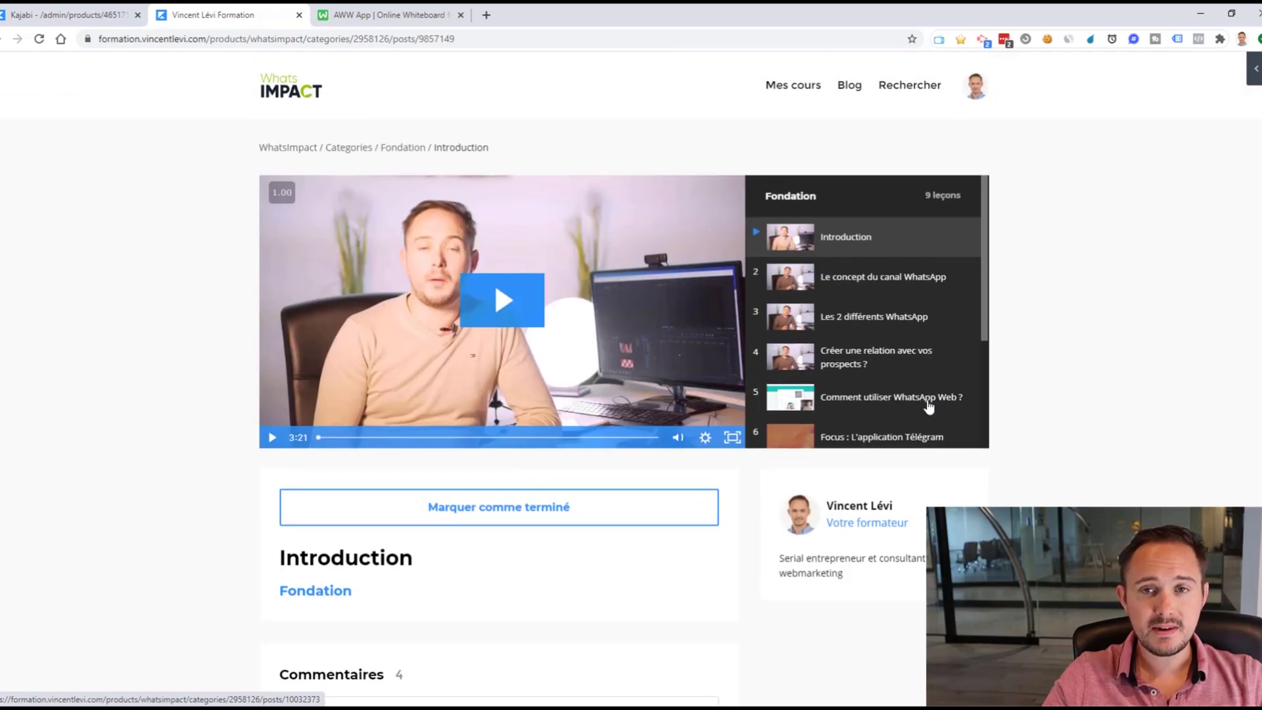
Switch to the AWW whiteboard and sketch two groups of short horizontal lines with a small box beneath the second group.
left_click(384, 15)
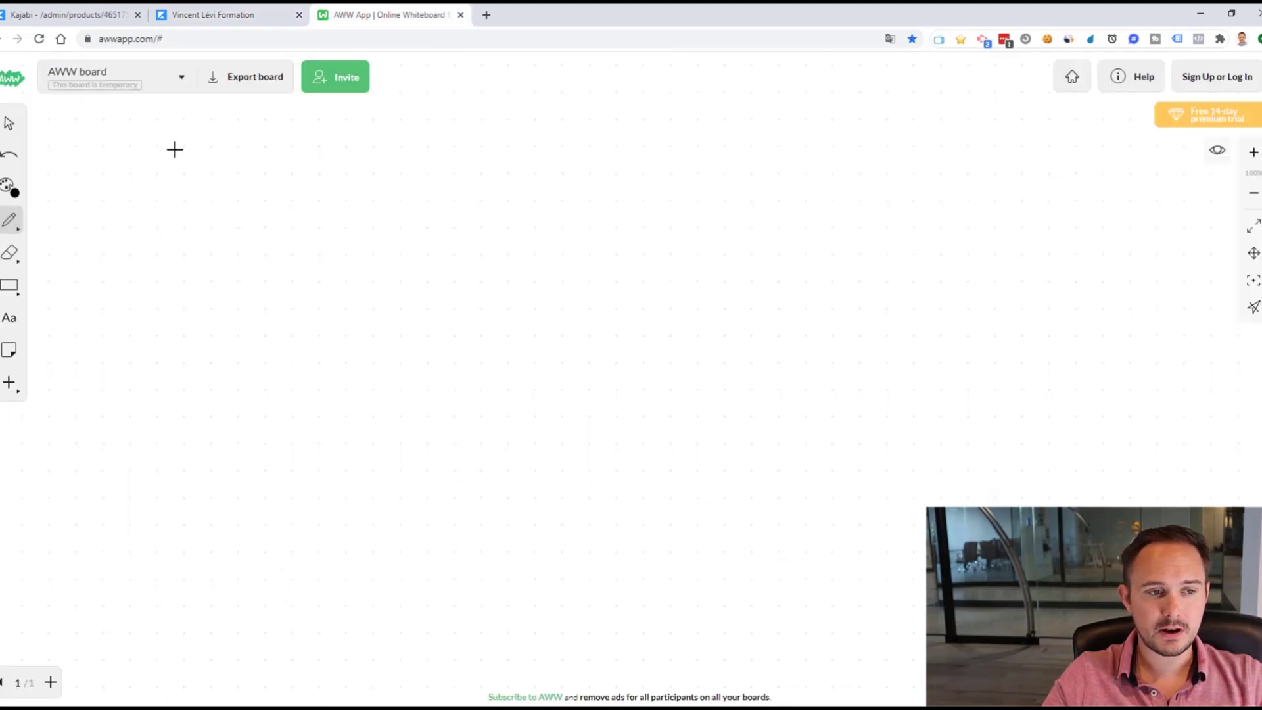
mouse_move(188, 144)
left_mouse_down()
mouse_move(259, 144)
mouse_move(290, 171)
mouse_move(284, 194)
left_mouse_up()
left_click_drag(174, 230, 276, 250)
left_click_drag(214, 269, 295, 271)
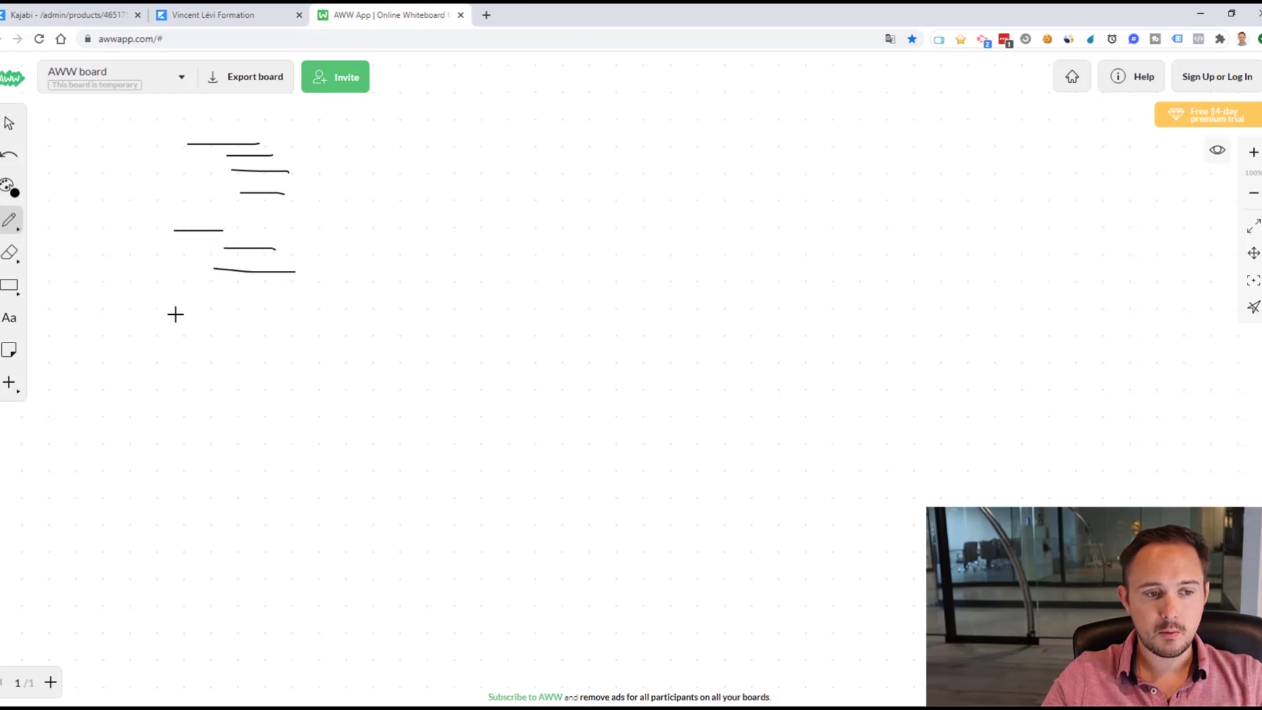
mouse_move(219, 288)
left_mouse_down()
mouse_move(285, 296)
mouse_move(234, 287)
left_mouse_up()
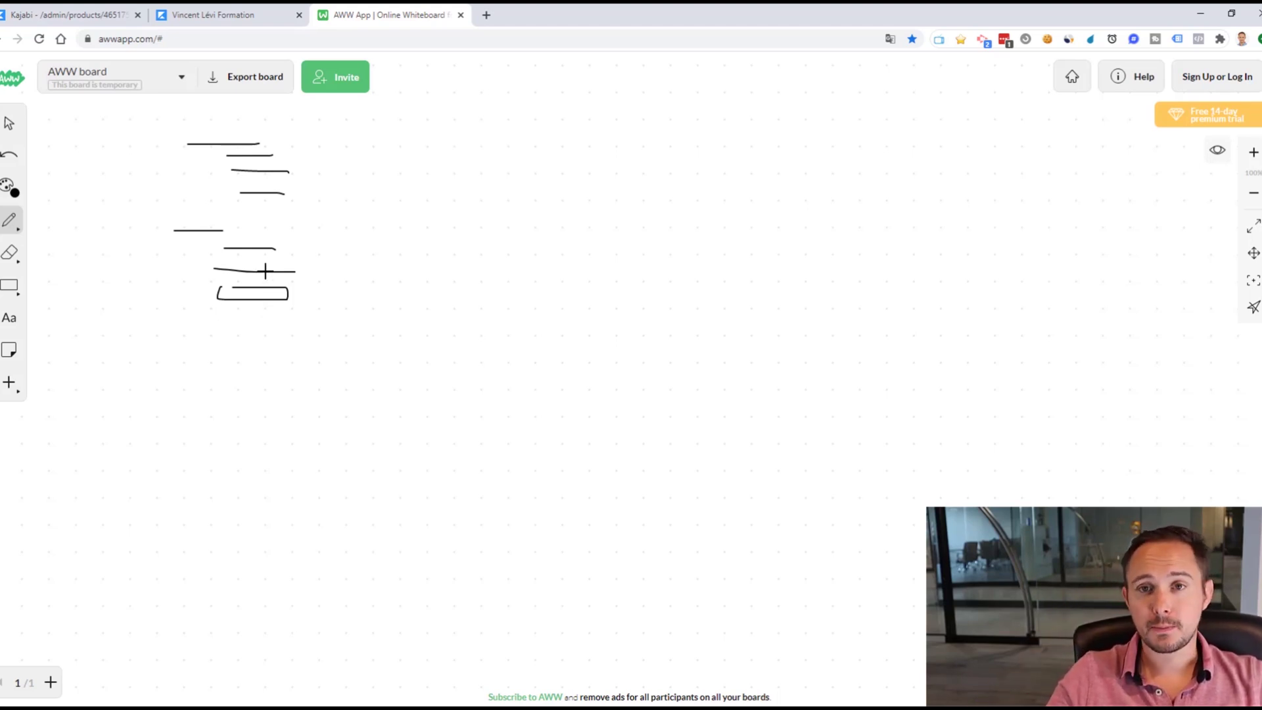
Sketch a large frame containing two small boxes, with an arrow and a person beside it and two opposing arrows beneath it.
mouse_move(519, 129)
left_mouse_down()
mouse_move(749, 240)
mouse_move(696, 109)
mouse_move(517, 112)
left_mouse_up()
mouse_move(408, 222)
left_mouse_down()
mouse_move(471, 210)
mouse_move(476, 268)
mouse_move(502, 284)
mouse_move(474, 269)
left_mouse_up()
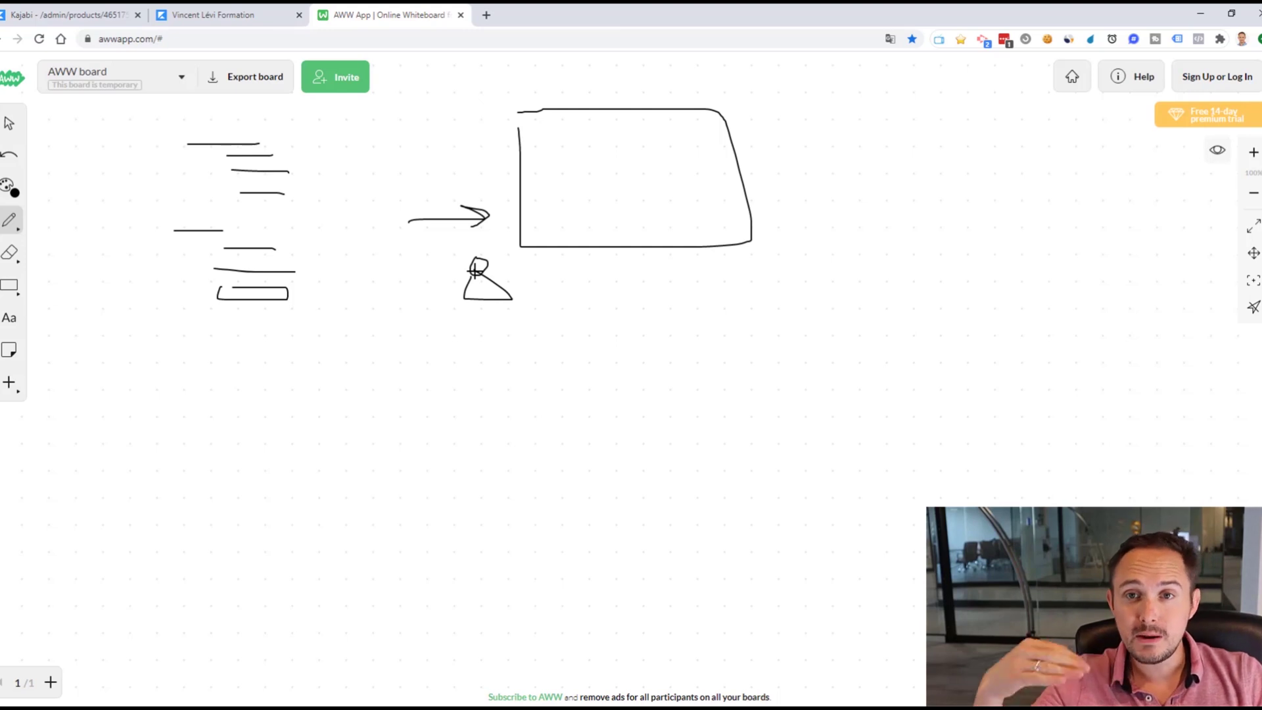
mouse_move(549, 138)
left_mouse_down()
mouse_move(634, 135)
mouse_move(601, 134)
left_mouse_up()
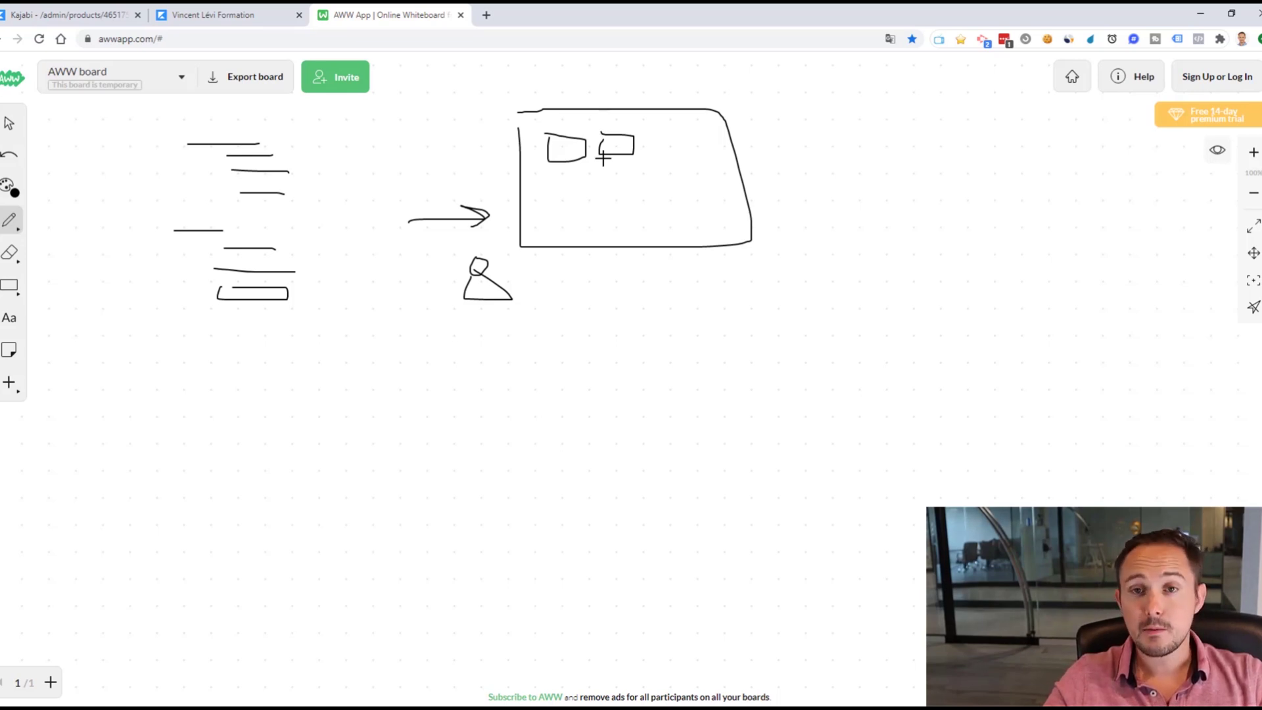
mouse_move(576, 280)
left_mouse_down()
mouse_move(676, 285)
mouse_move(643, 292)
left_mouse_up()
mouse_move(577, 325)
left_mouse_down()
mouse_move(681, 323)
mouse_move(563, 322)
mouse_move(598, 337)
left_mouse_up()
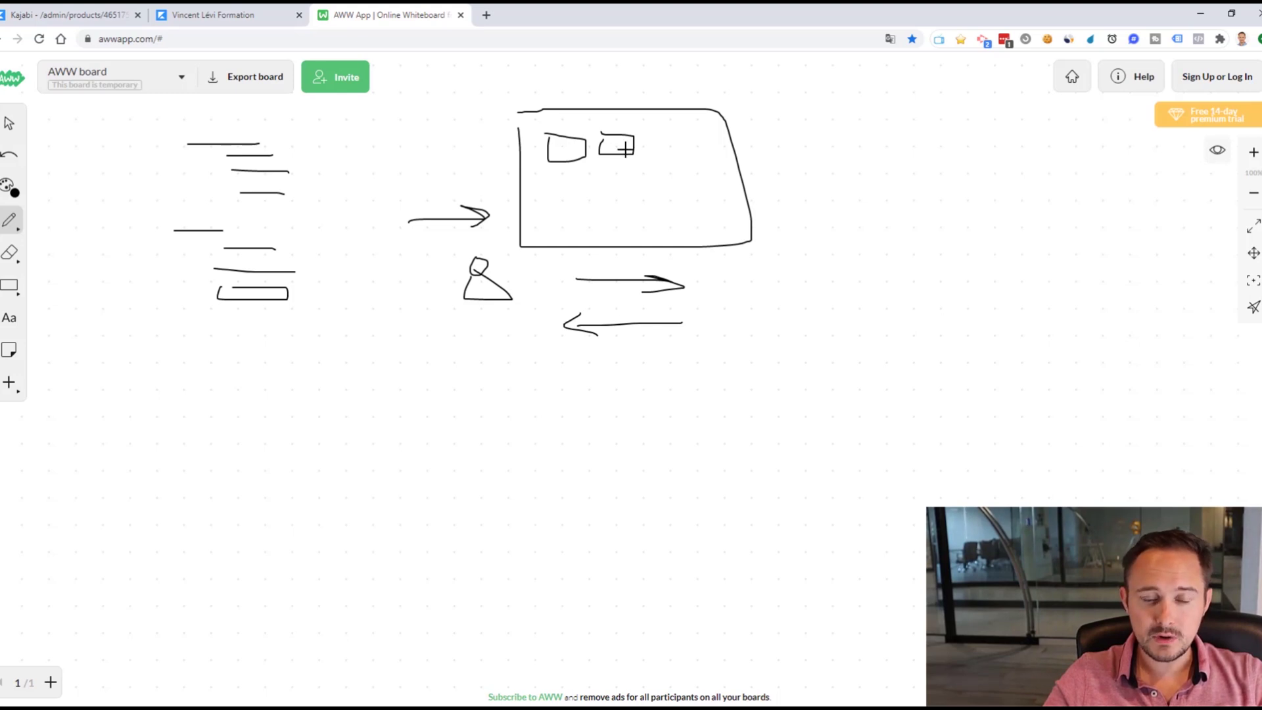
Write the numbers 1, 2 and 3 beside the large frame, box the 1, and draw small circles next to each number.
mouse_move(807, 120)
left_mouse_down()
mouse_move(808, 155)
mouse_move(854, 116)
mouse_move(822, 116)
mouse_move(838, 143)
left_mouse_up()
left_click_drag(909, 94, 903, 135)
mouse_move(821, 180)
left_mouse_down()
mouse_move(856, 201)
mouse_move(892, 170)
left_mouse_up()
mouse_move(824, 229)
left_mouse_down()
mouse_move(837, 233)
mouse_move(836, 264)
left_mouse_up()
mouse_move(889, 214)
left_mouse_down()
mouse_move(918, 242)
mouse_move(936, 227)
left_mouse_up()
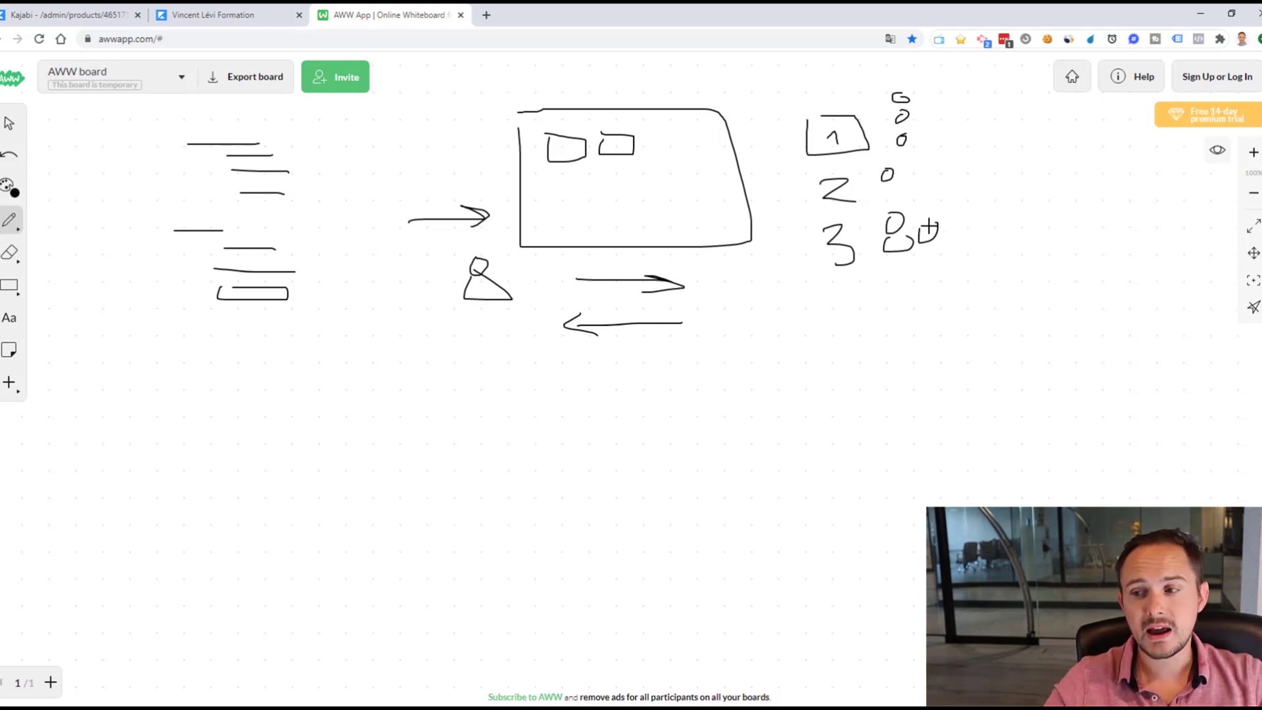
Return to the Introduction lesson, check its video player settings, and glance at the product's Kajabi admin page.
left_click(250, 20)
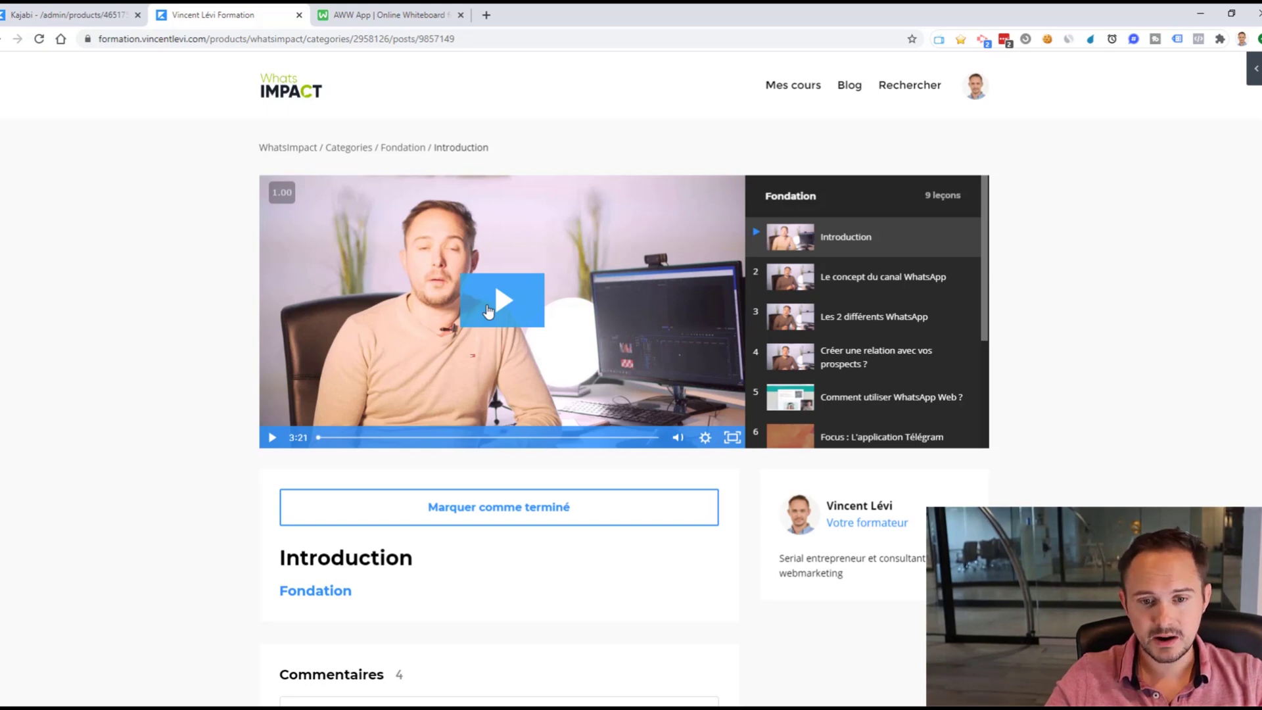
left_click(703, 437)
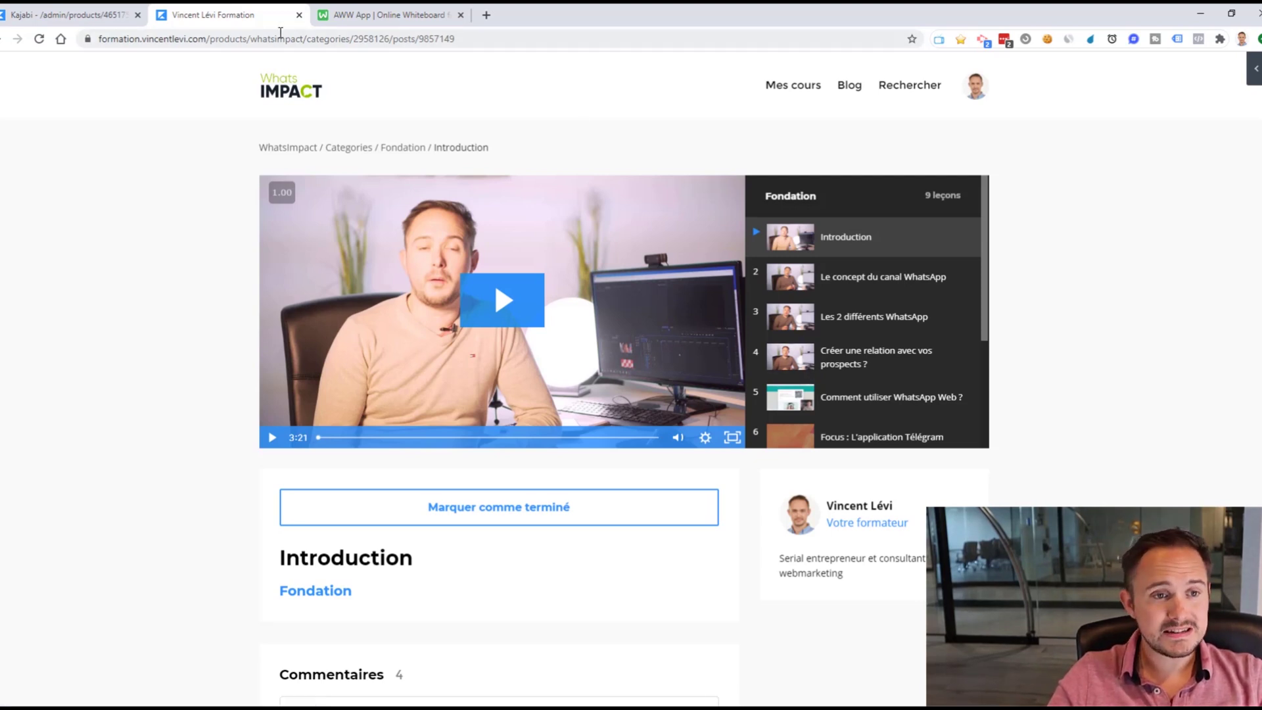
left_click(98, 15)
scroll(912, 523, "down", 3)
scroll(918, 428, "up", 3)
left_click(255, 20)
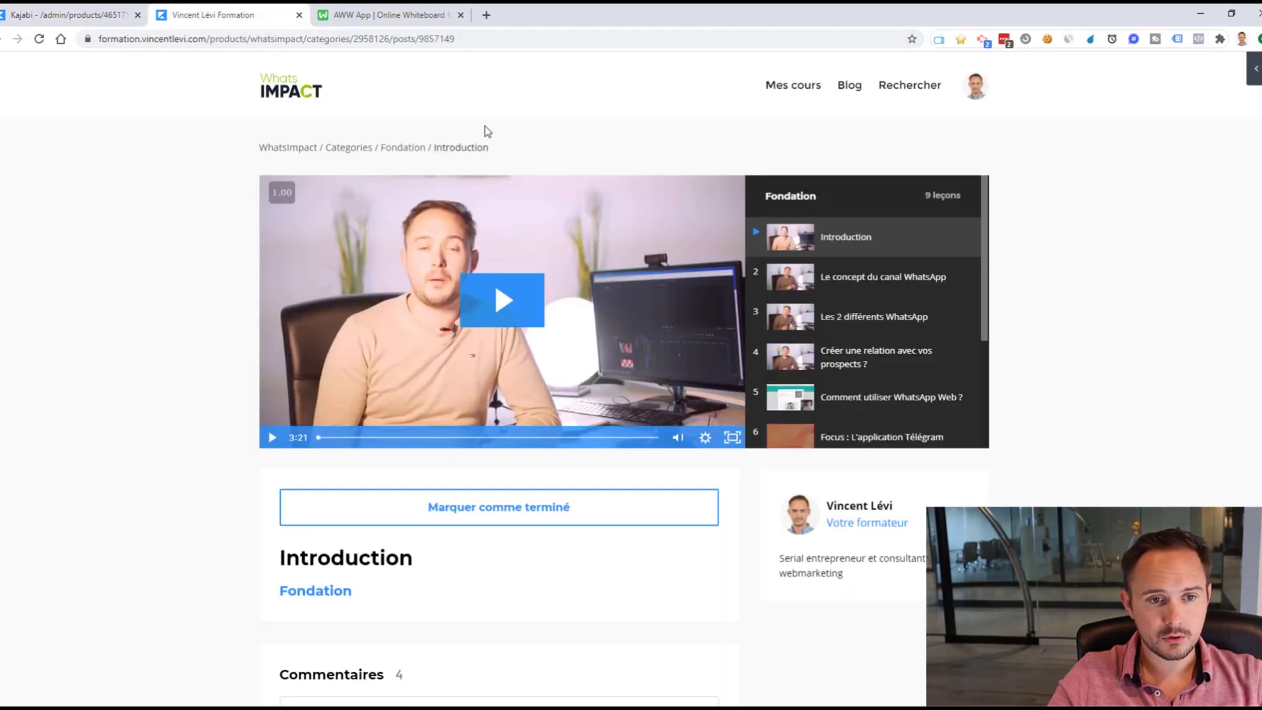
Go back to the WhatsImpact course page and look through the Fondation and WhatsApp Business lessons.
left_click(287, 148)
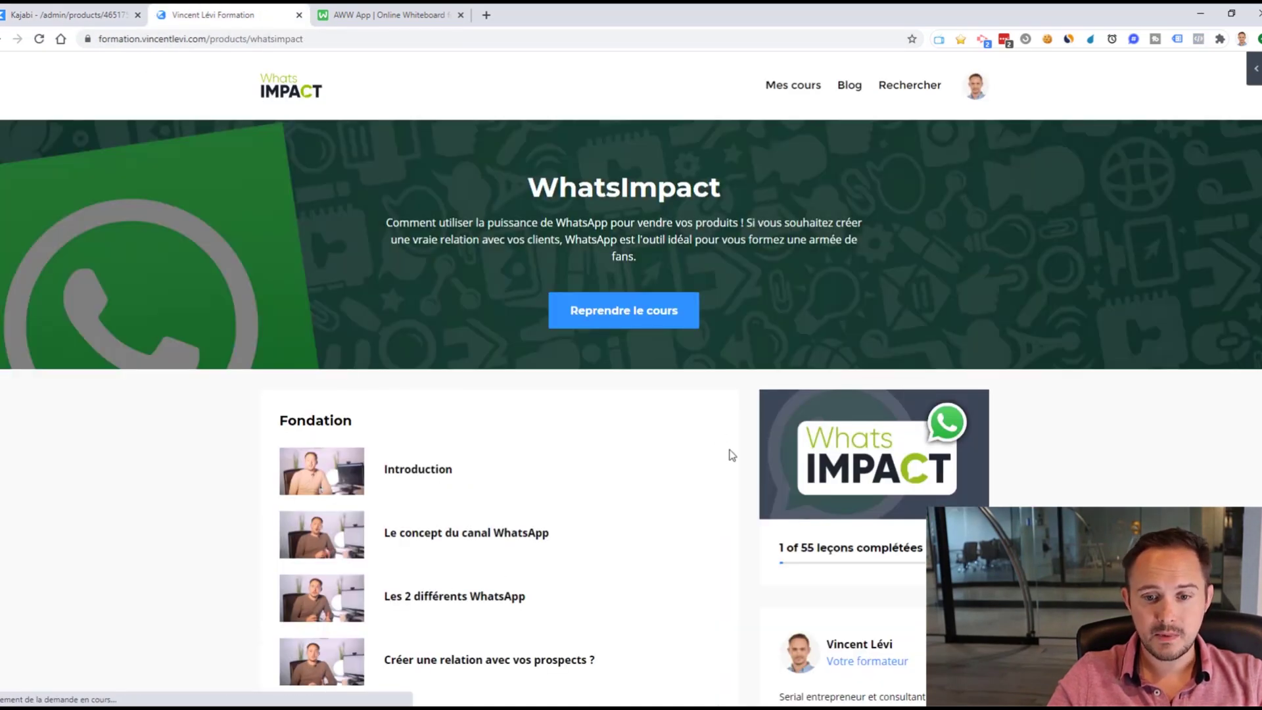
scroll(386, 107, "down", 4)
scroll(360, 118, "up", 4)
scroll(702, 496, "down", 4)
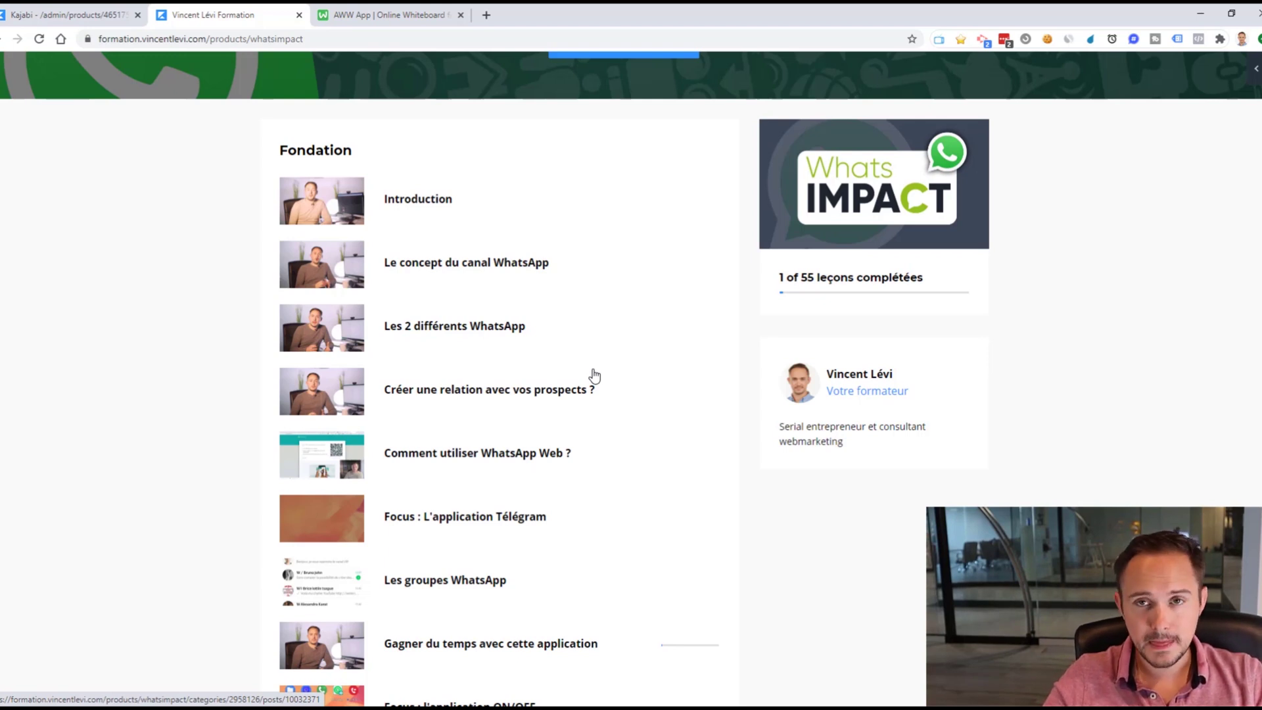
scroll(474, 217, "down", 5)
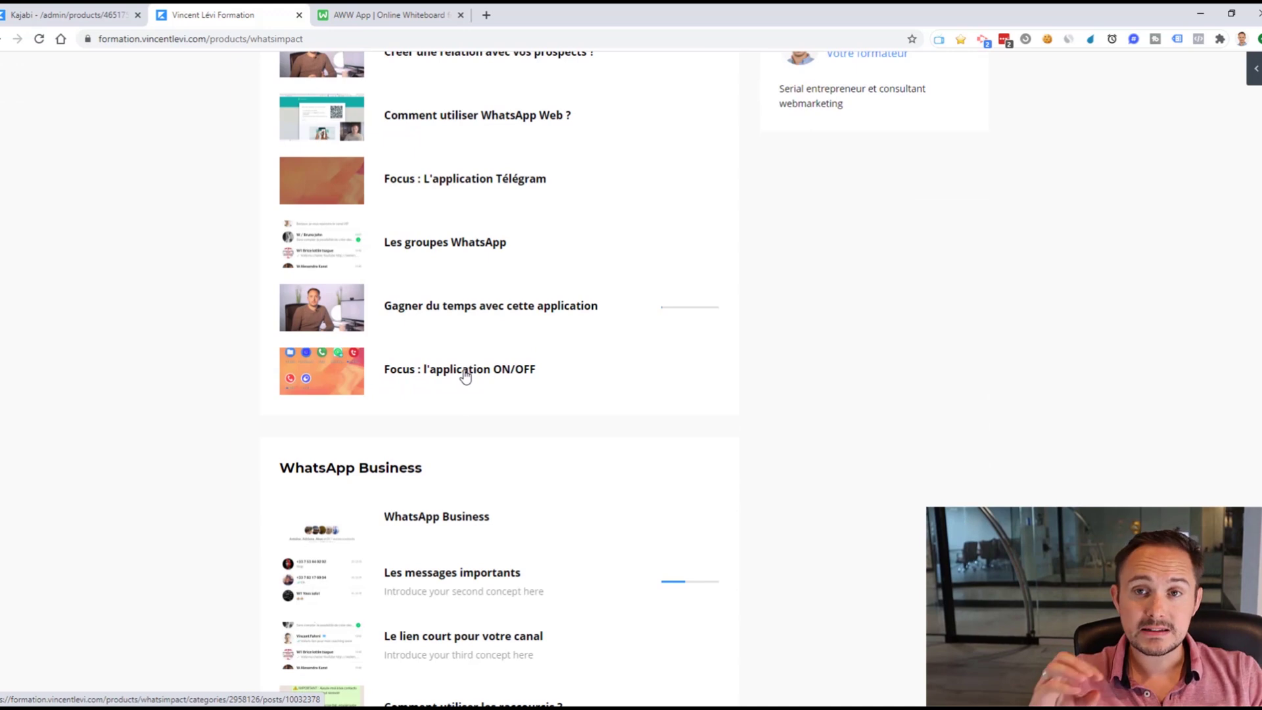
scroll(464, 375, "down", 5)
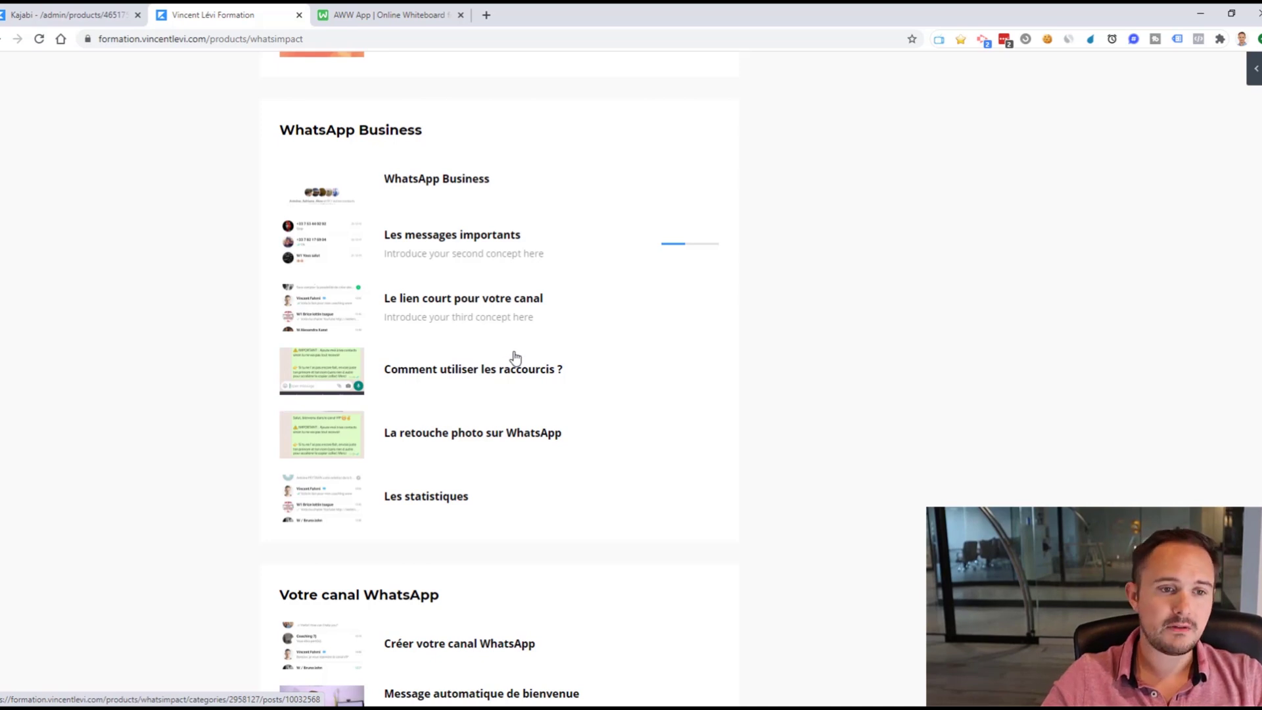
Switch to the Kajabi admin outline, view the "Le concept du canal WhatsApp" lesson's editing page, and return to the outline.
left_click(63, 15)
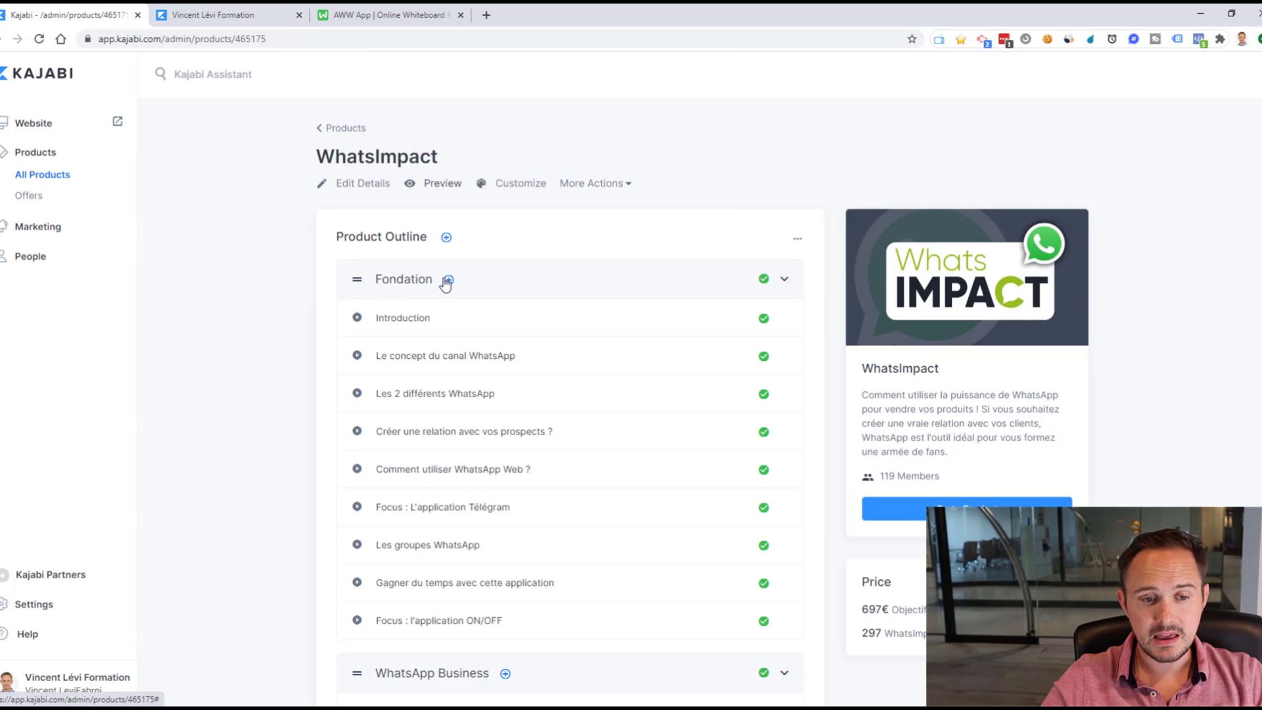
left_click(434, 359)
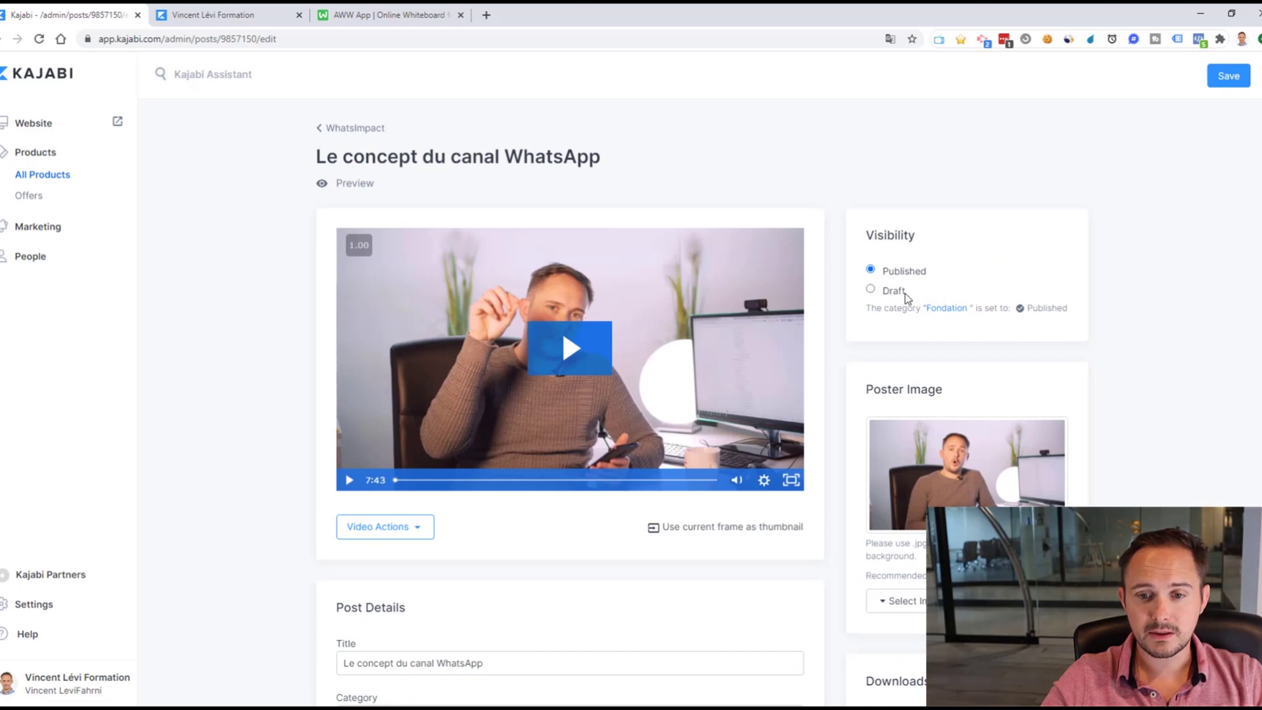
left_click(341, 126)
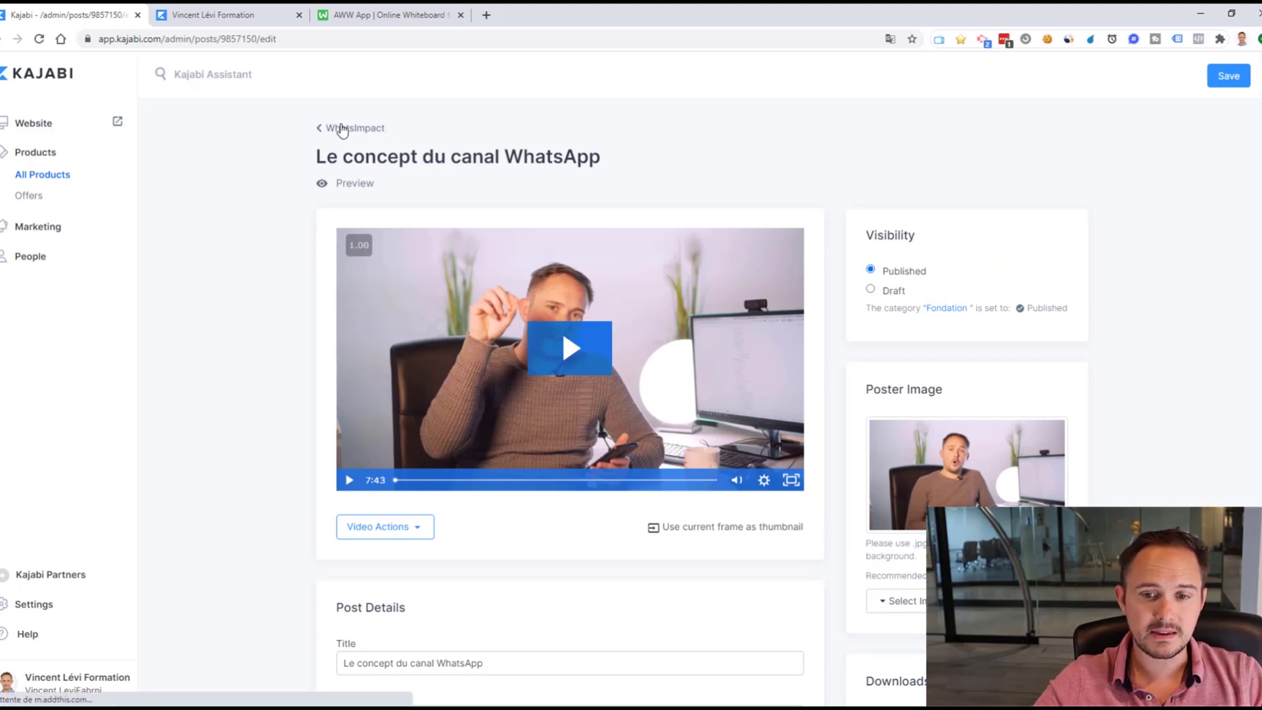
Open the "Les statistiques" lesson in WhatsApp Business and review its visibility, poster image, post details and comment options.
scroll(541, 419, "down", 5)
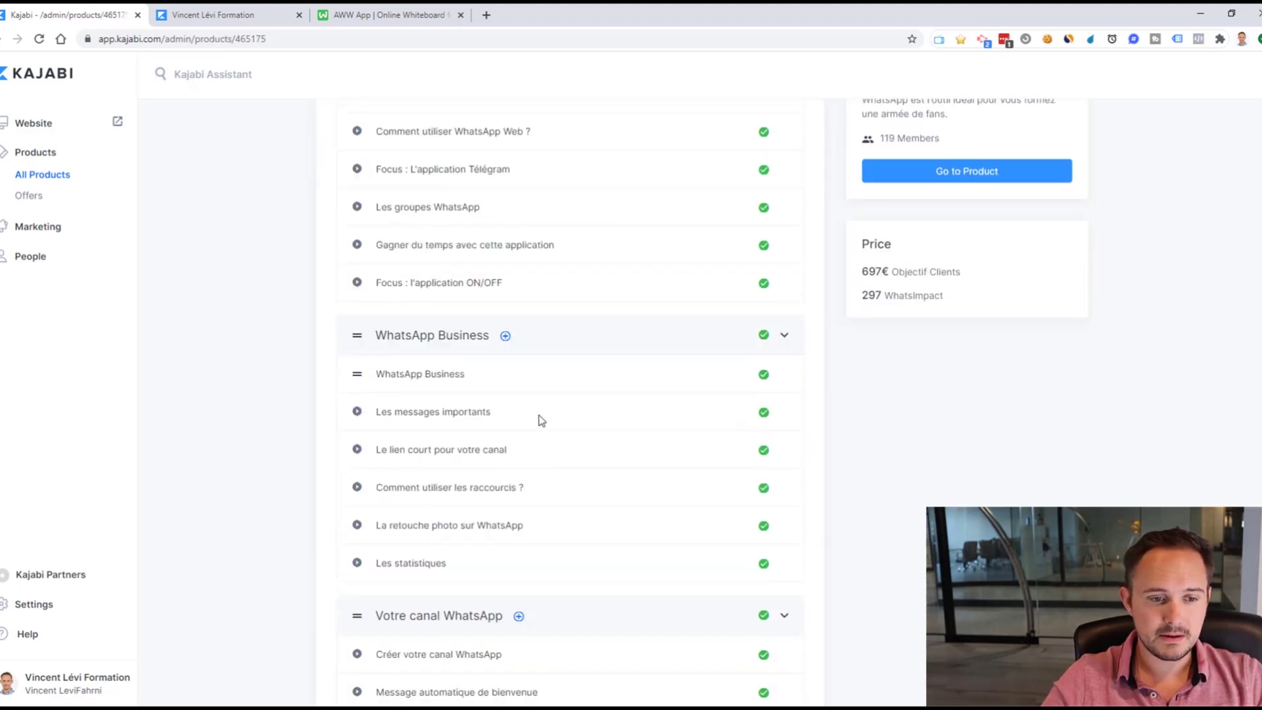
scroll(540, 419, "down", 5)
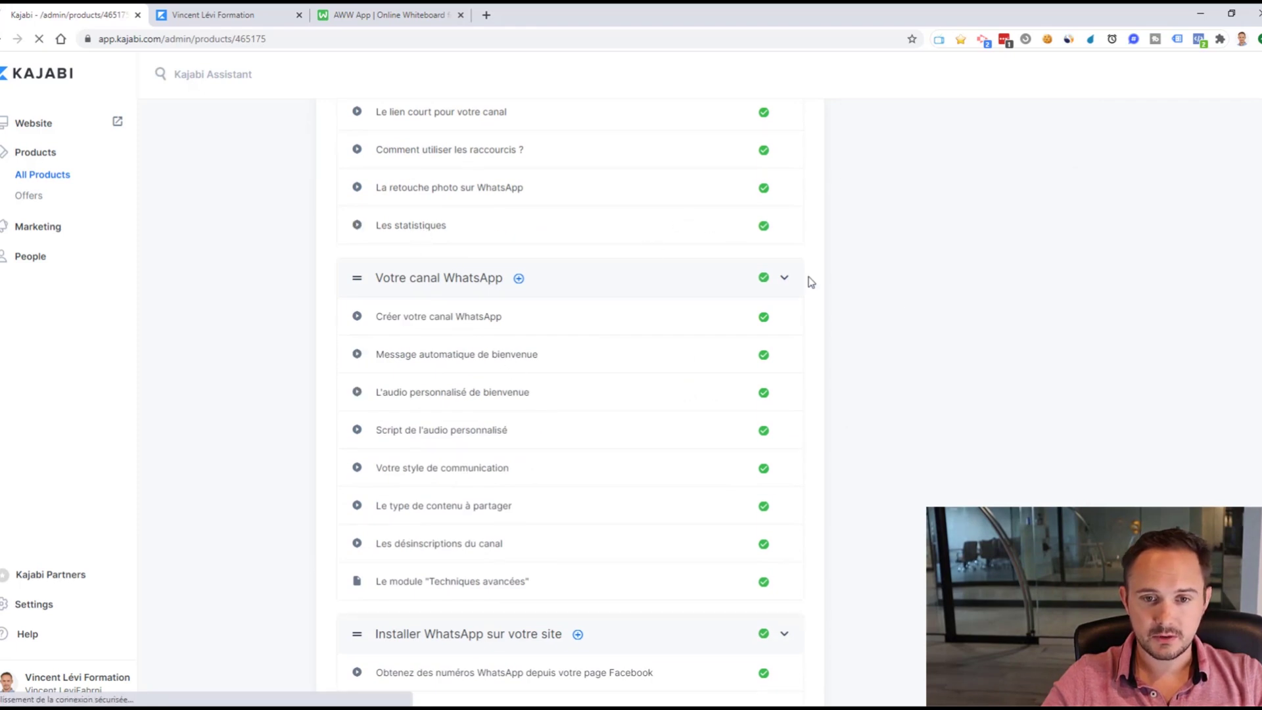
scroll(877, 360, "down", 1)
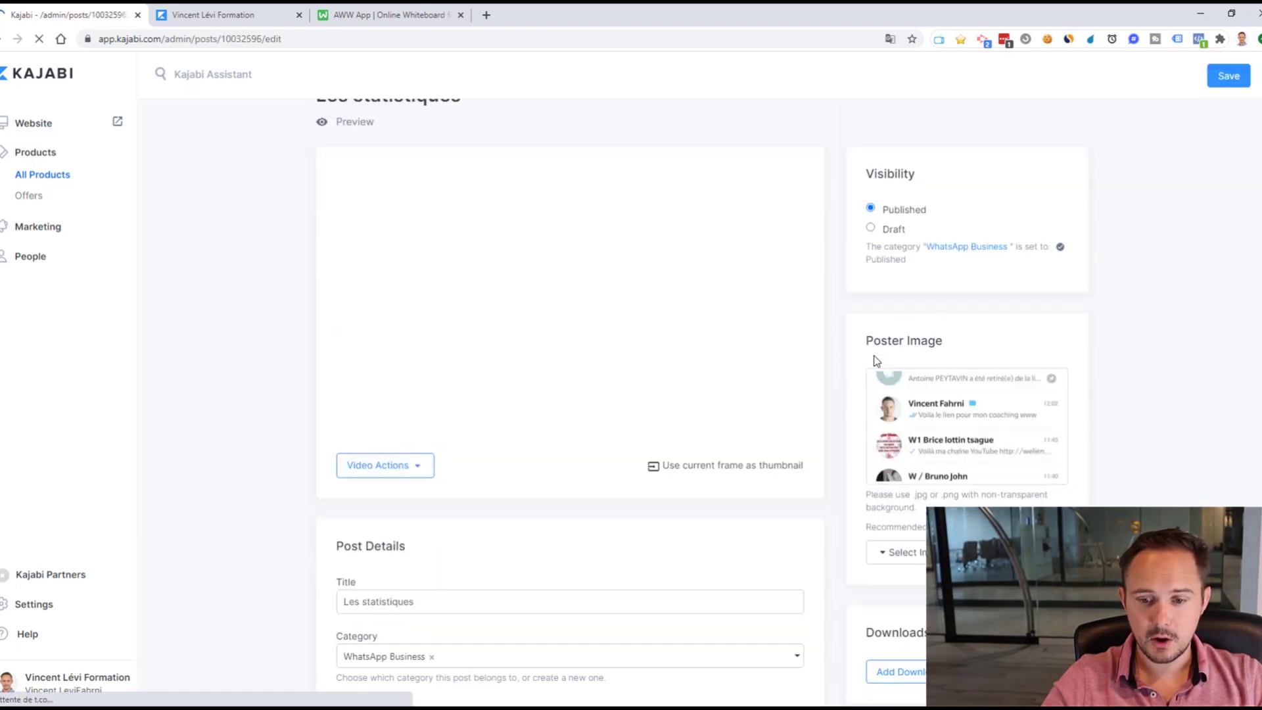
scroll(877, 360, "down", 4)
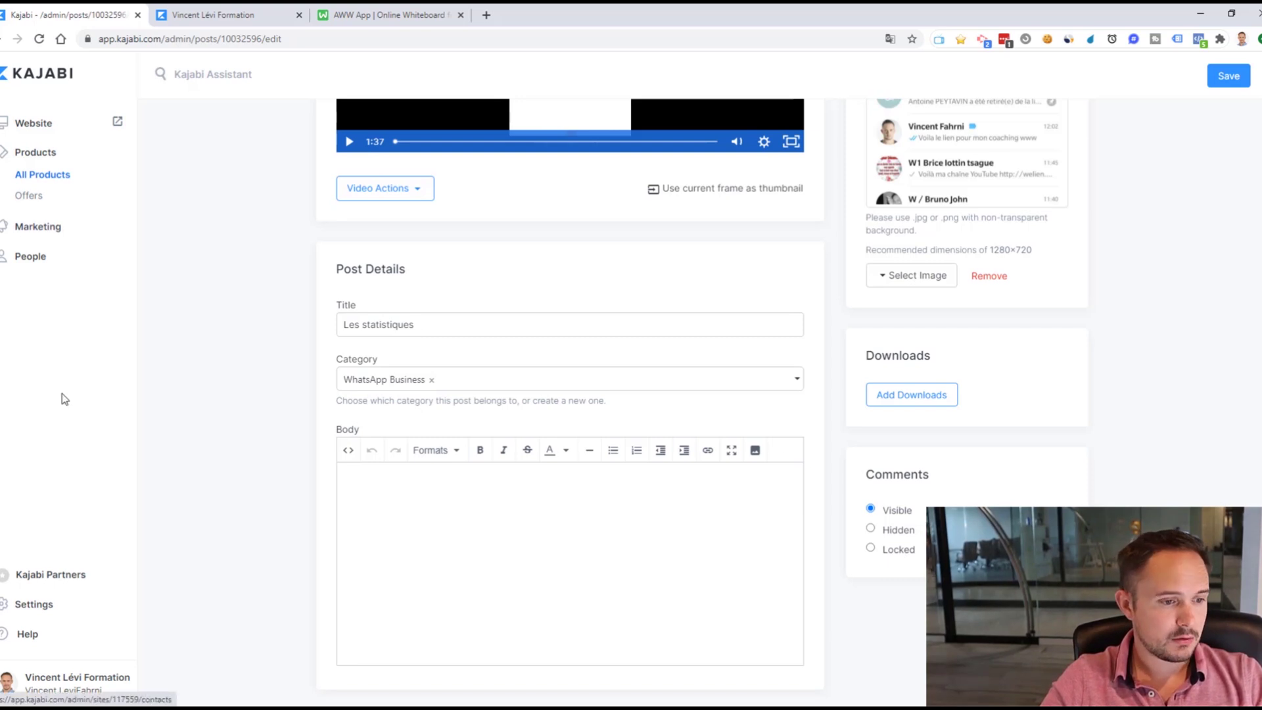
Go to the Kajabi Partners site, open the Kajabi Express product, and look through its outline down to Offre et membre.
left_click(70, 583)
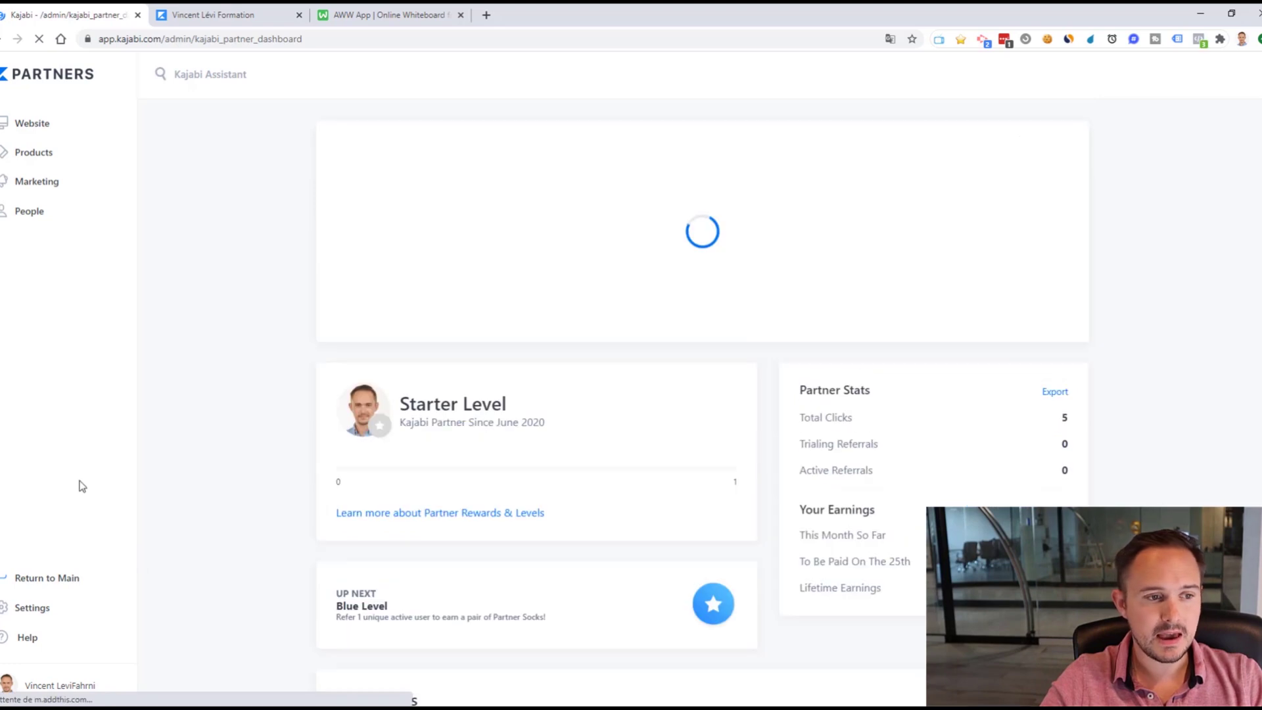
left_click(47, 156)
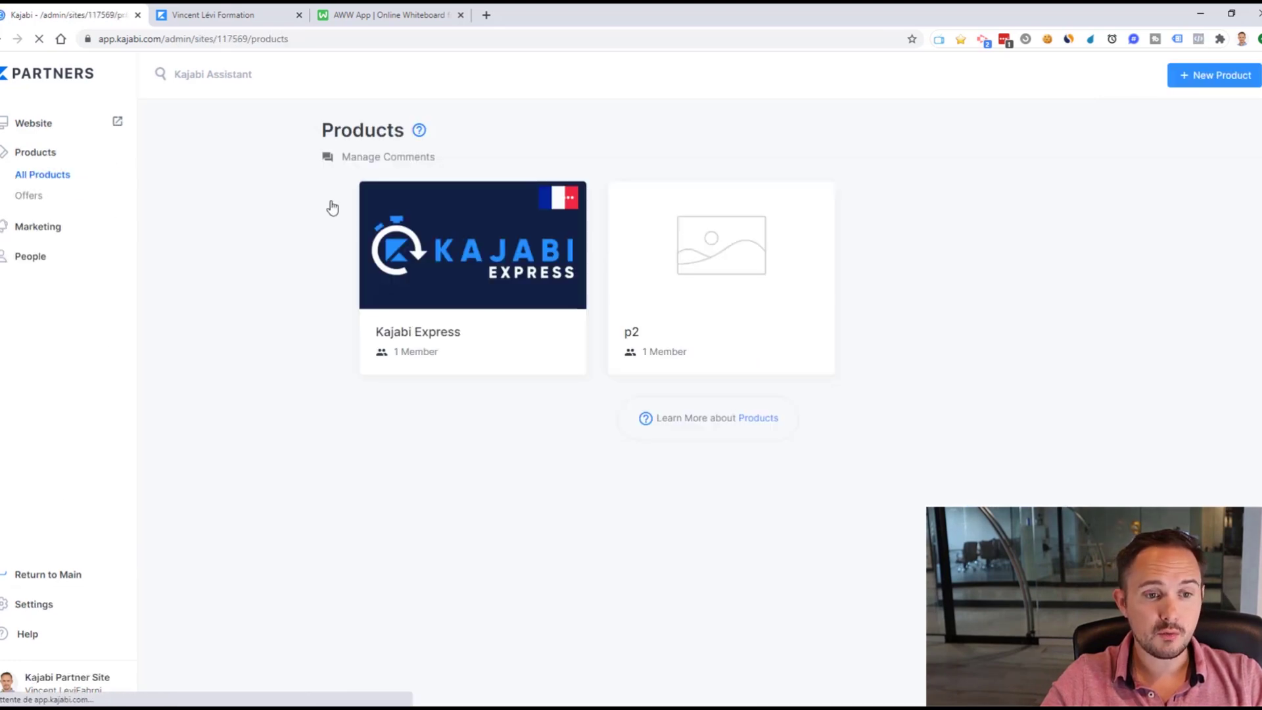
left_click(390, 350)
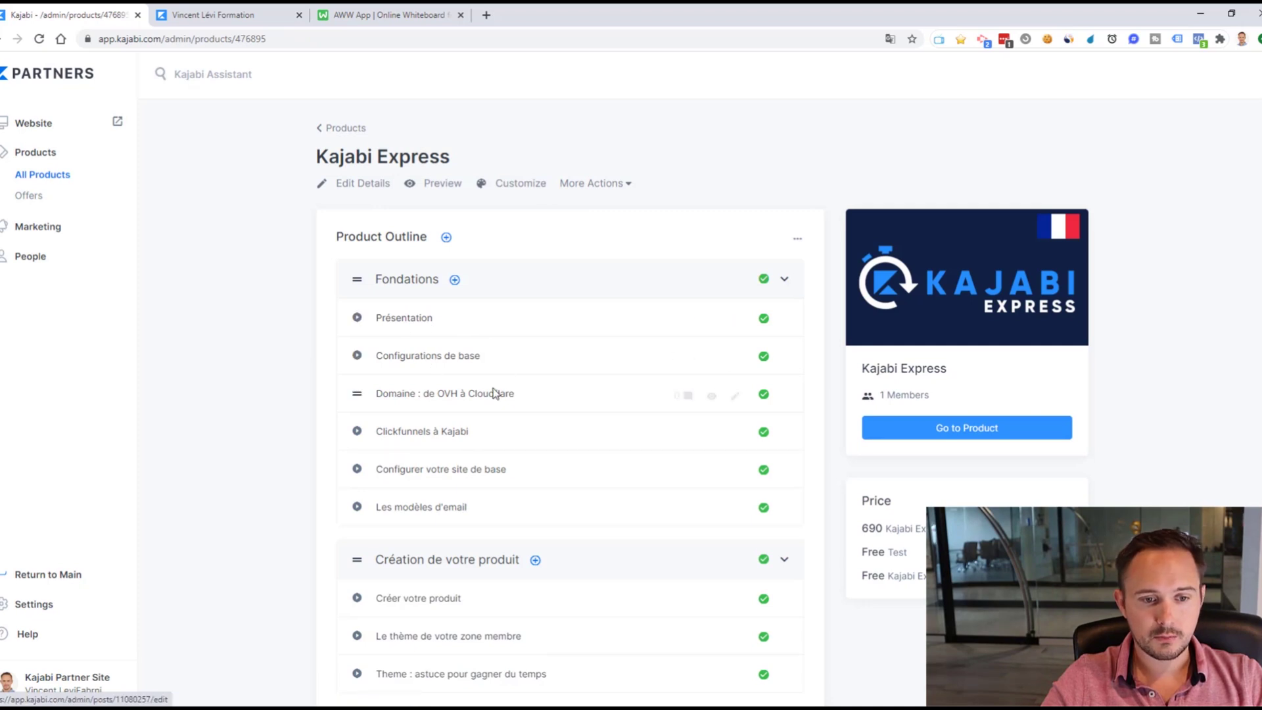
scroll(476, 403, "down", 2)
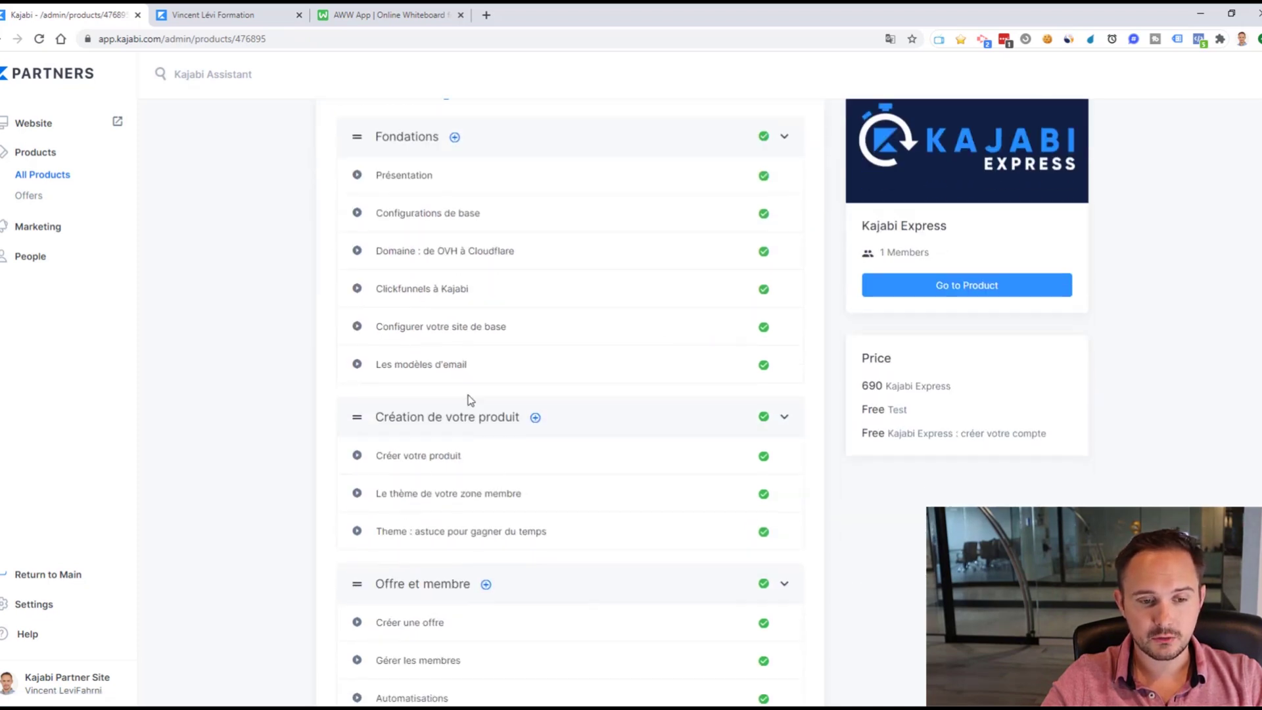
scroll(469, 399, "down", 1)
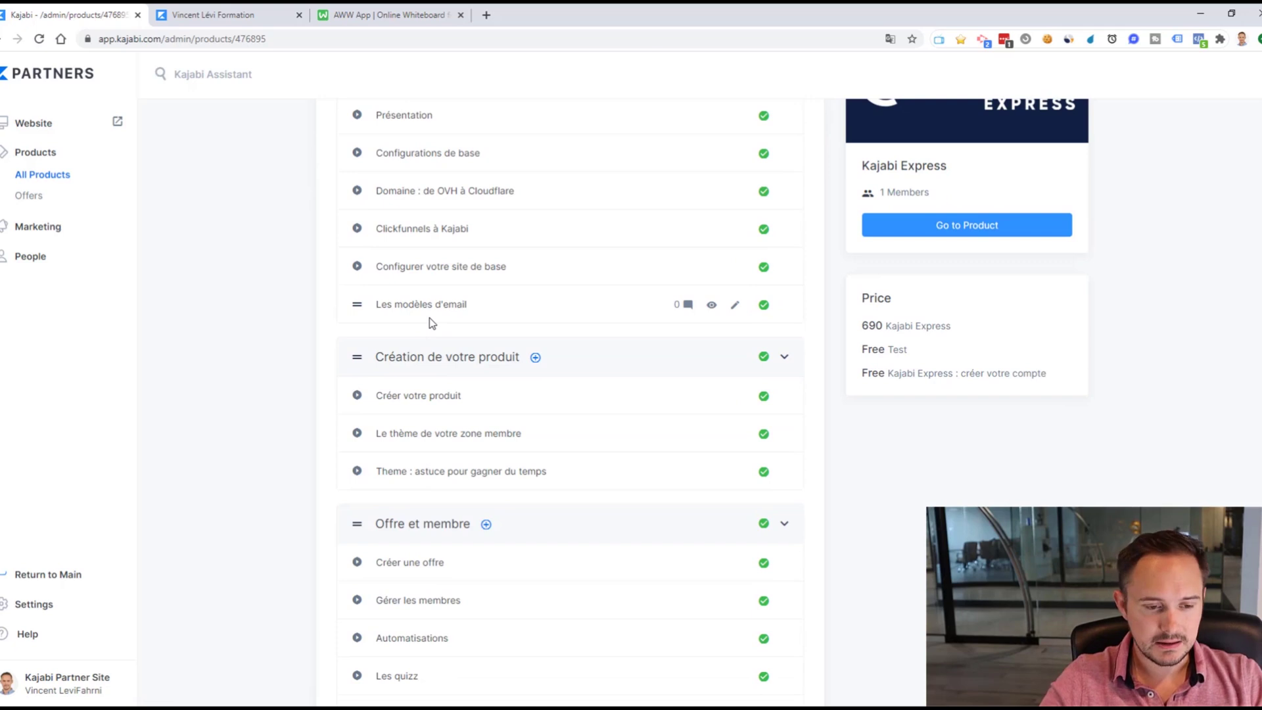
scroll(536, 544, "down", 2)
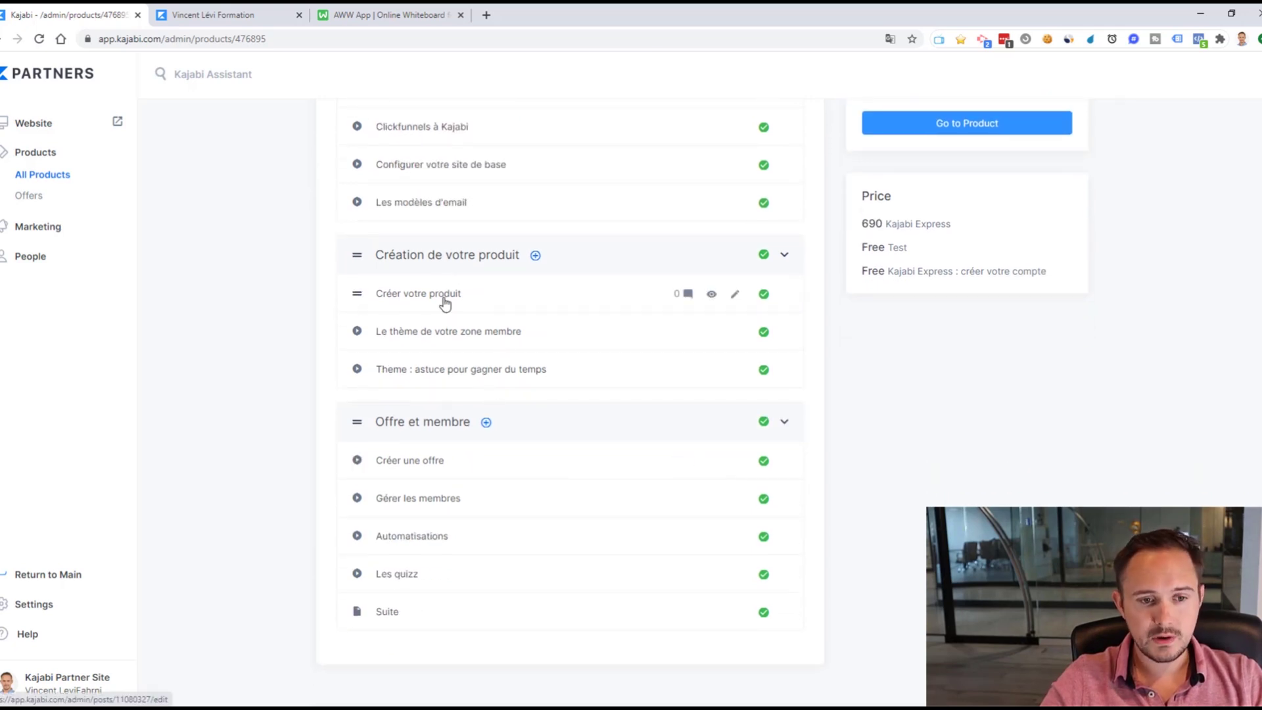